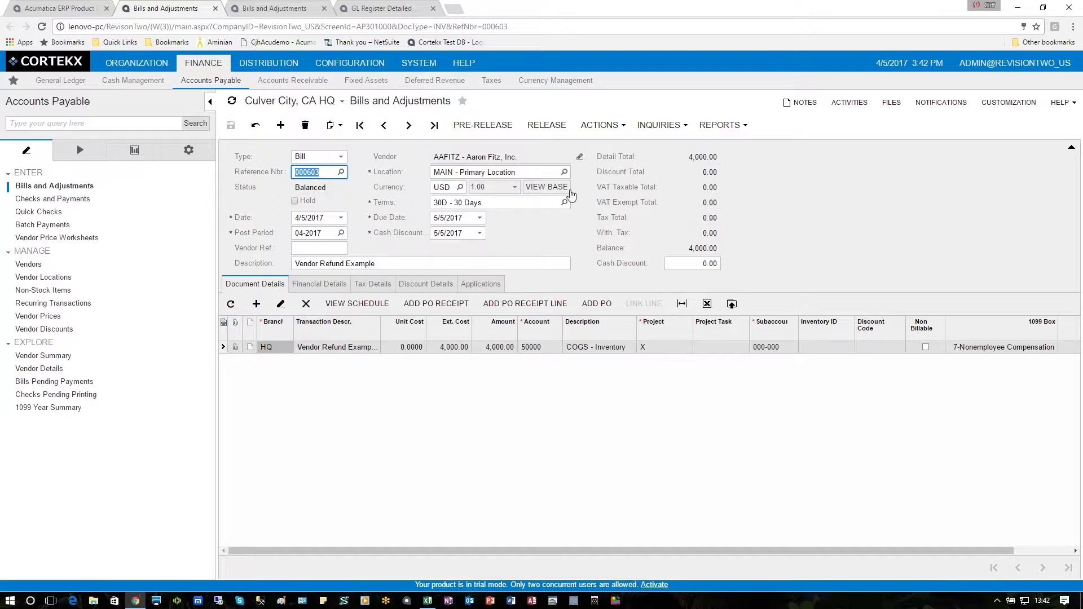
# - Open the actions list for the balanced 4,000.00 Vendor Refund Example bill
pyautogui.click(599, 125)
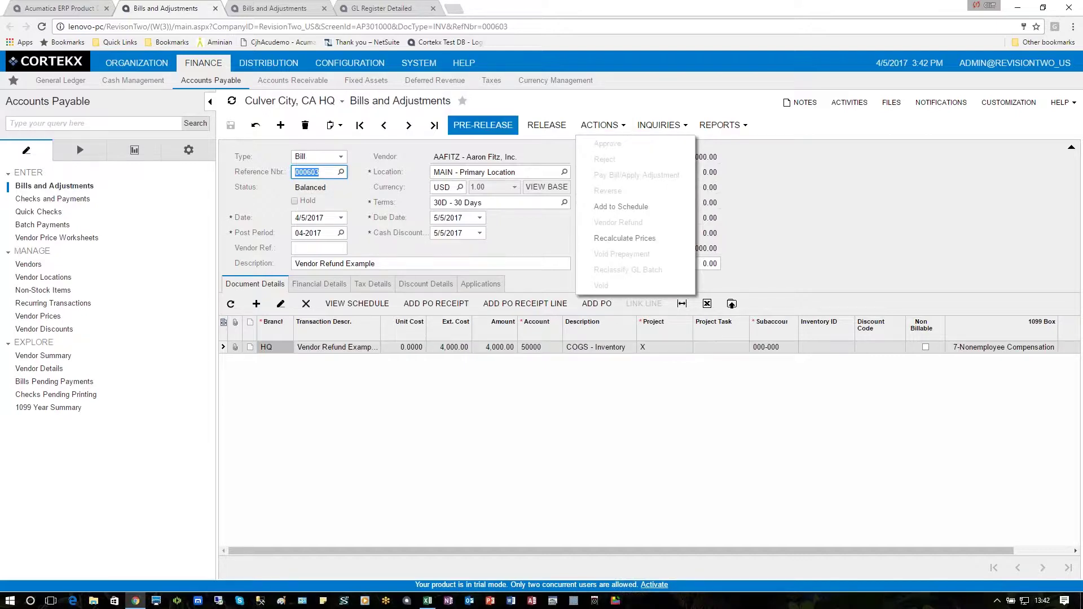
# - Release the 4,000.00 bill so its status becomes Open
pyautogui.click(547, 126)
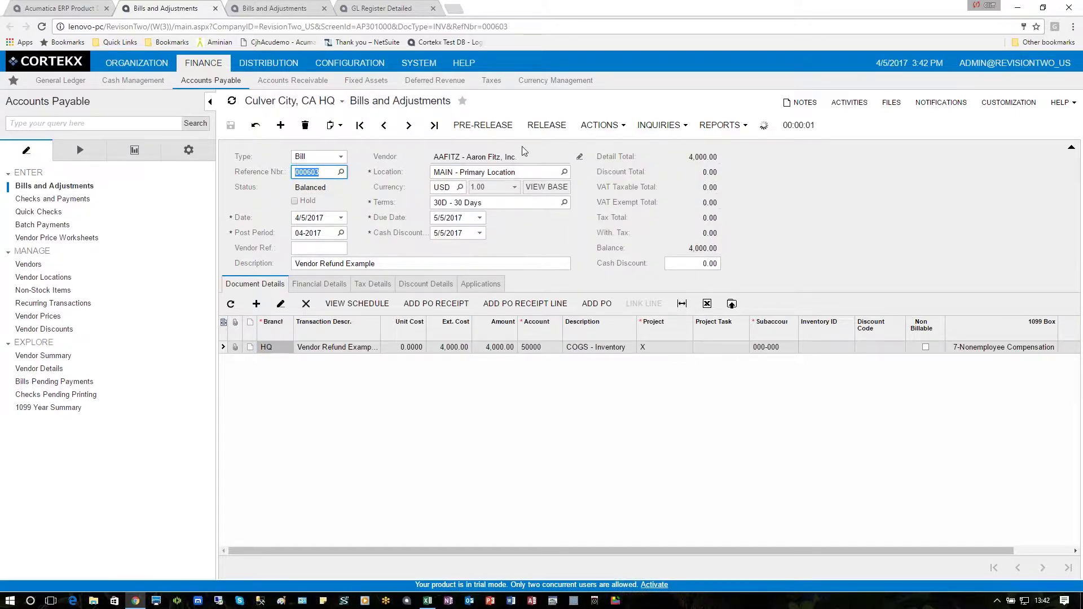
pyautogui.click(601, 126)
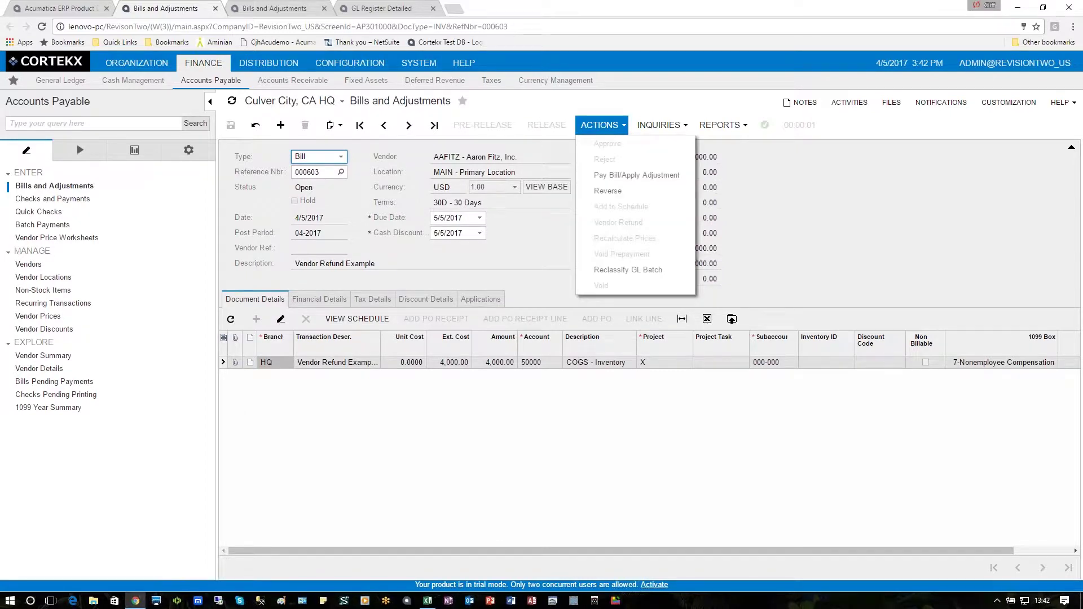
pyautogui.click(752, 156)
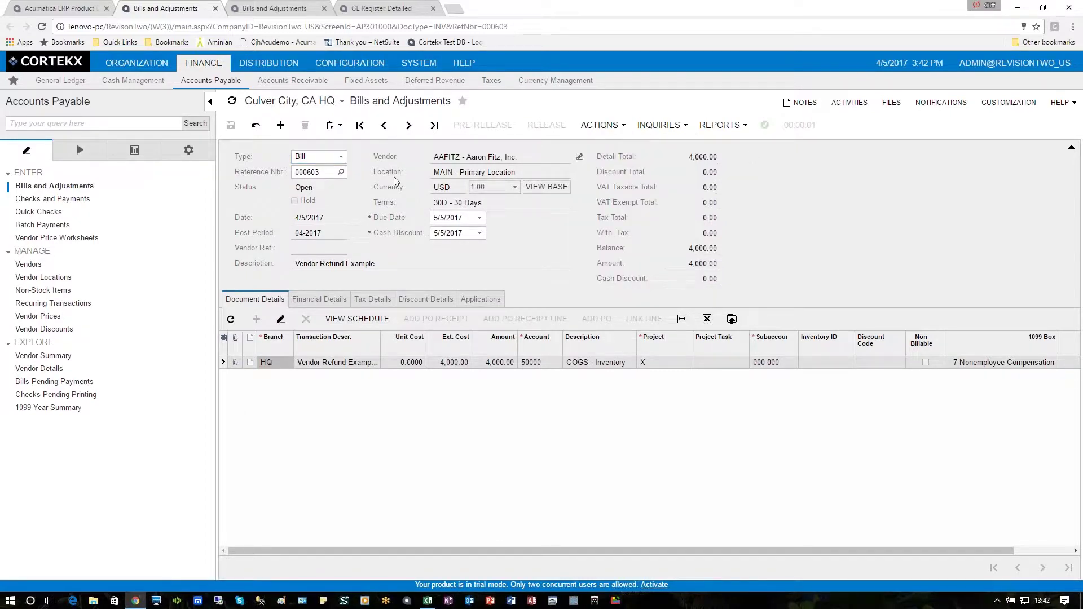
# - Create a 4,000.00 check paying the released bill in full
pyautogui.click(600, 125)
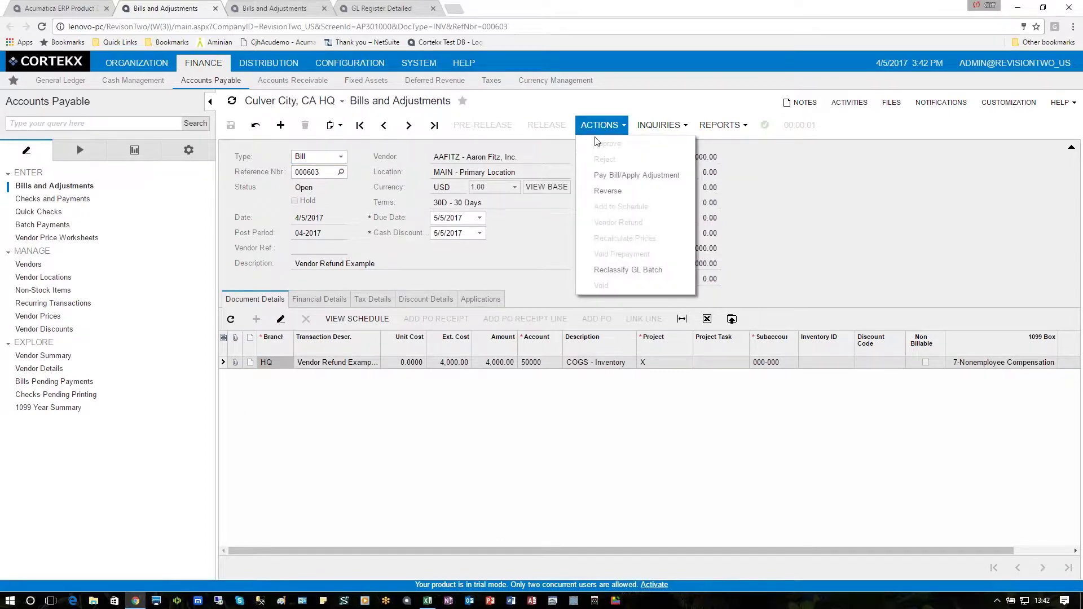
pyautogui.click(637, 175)
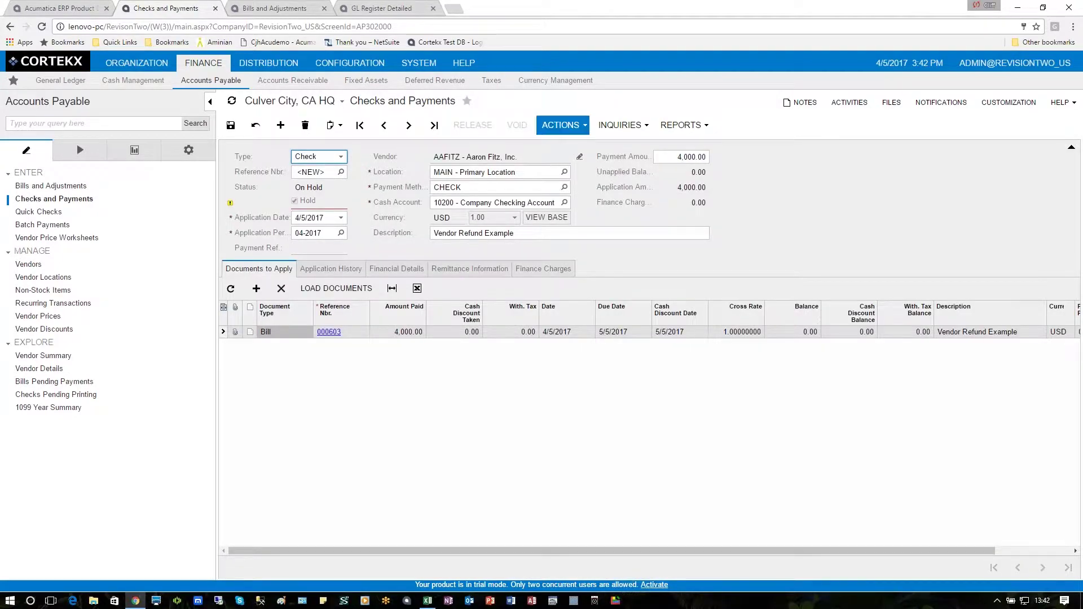
pyautogui.click(563, 125)
# - Print check 0422 with remittance and release the 4,000.00 payment
pyautogui.click(571, 143)
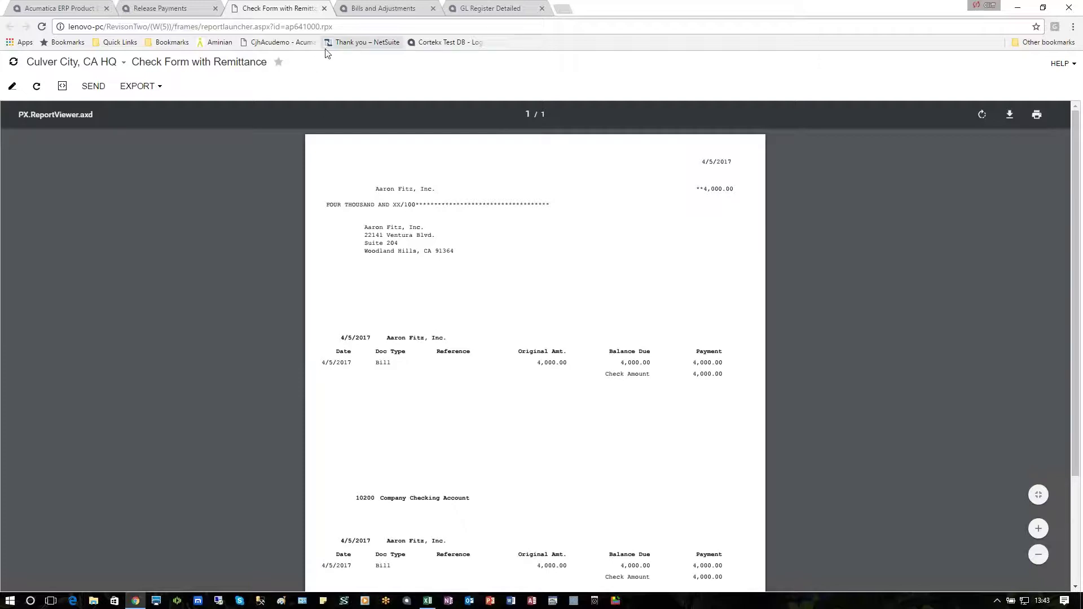
pyautogui.click(325, 8)
pyautogui.click(320, 125)
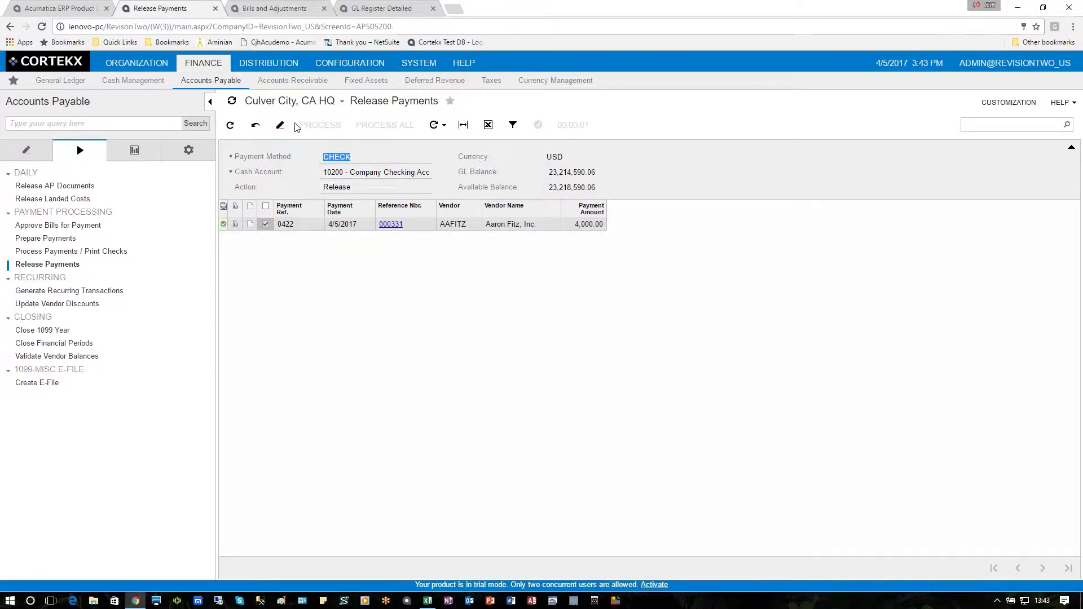
pyautogui.click(253, 134)
# - Return to the 1,000.00 Vendor Refund Example debit adjustment 000604 and release it
pyautogui.click(263, 9)
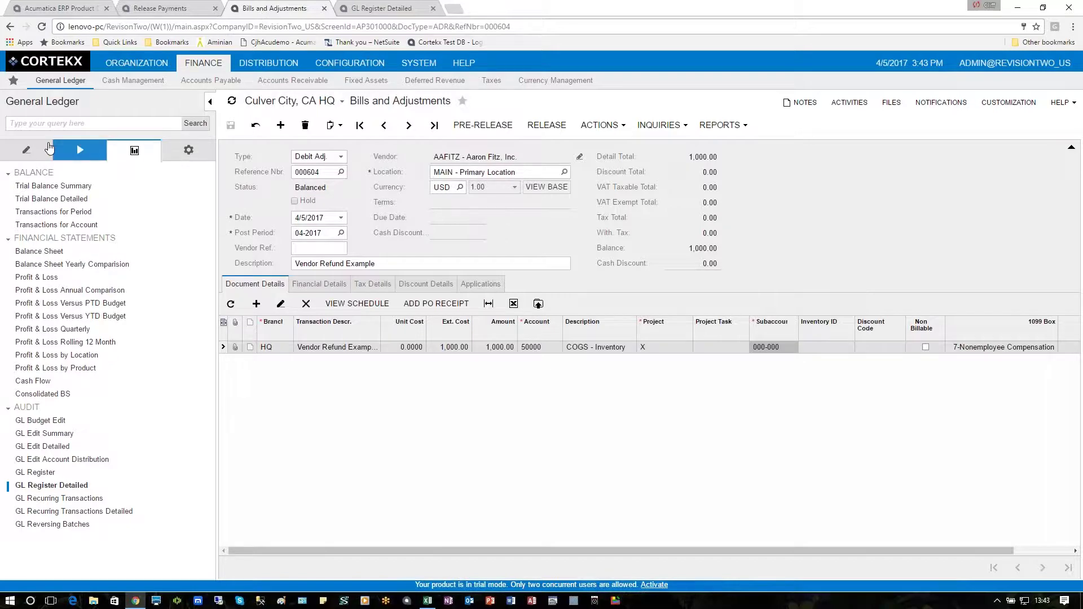
pyautogui.click(40, 150)
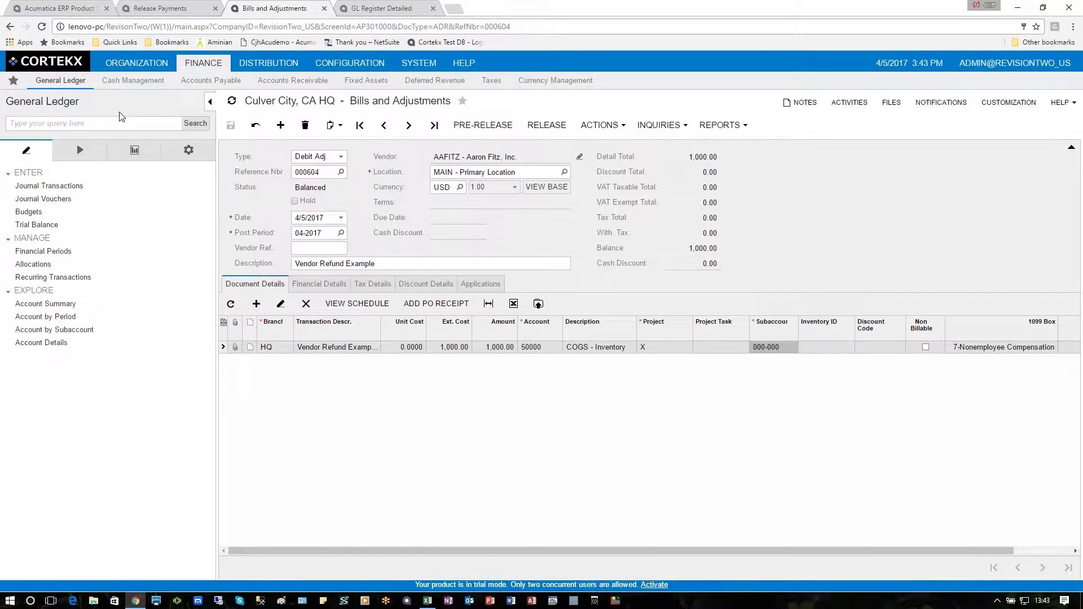
pyautogui.click(210, 81)
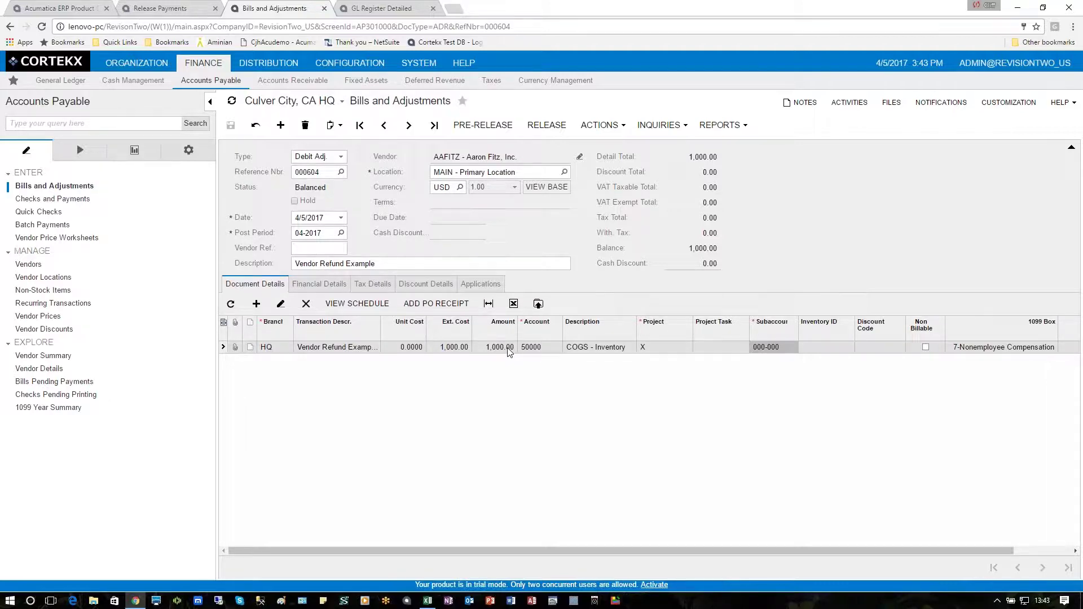
pyautogui.click(342, 158)
pyautogui.click(546, 125)
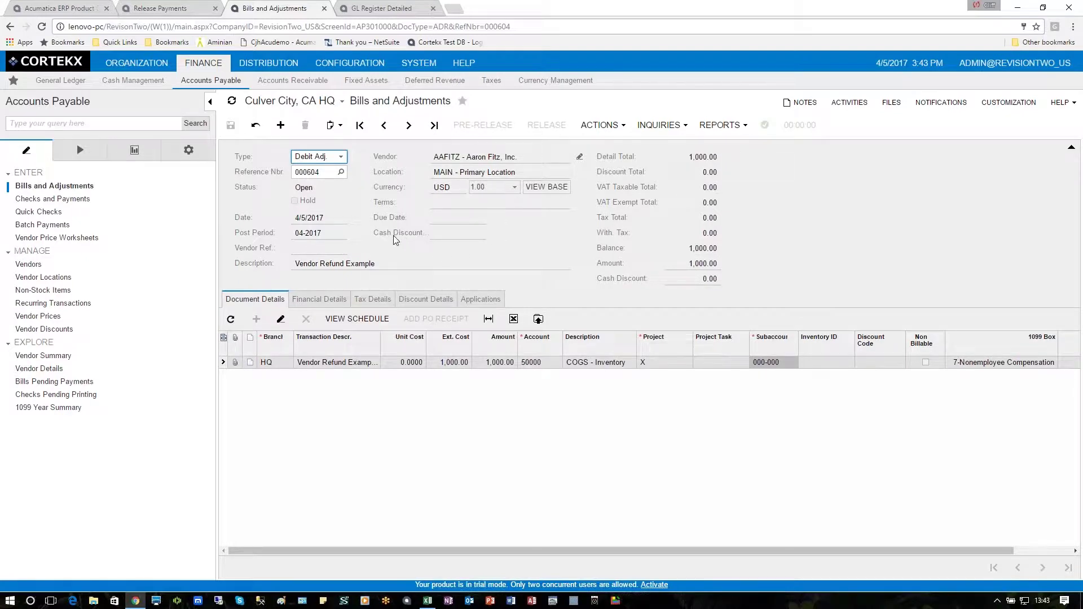
# - Start a vendor refund with payment reference 003496 and enter the vendor's ID
pyautogui.click(60, 201)
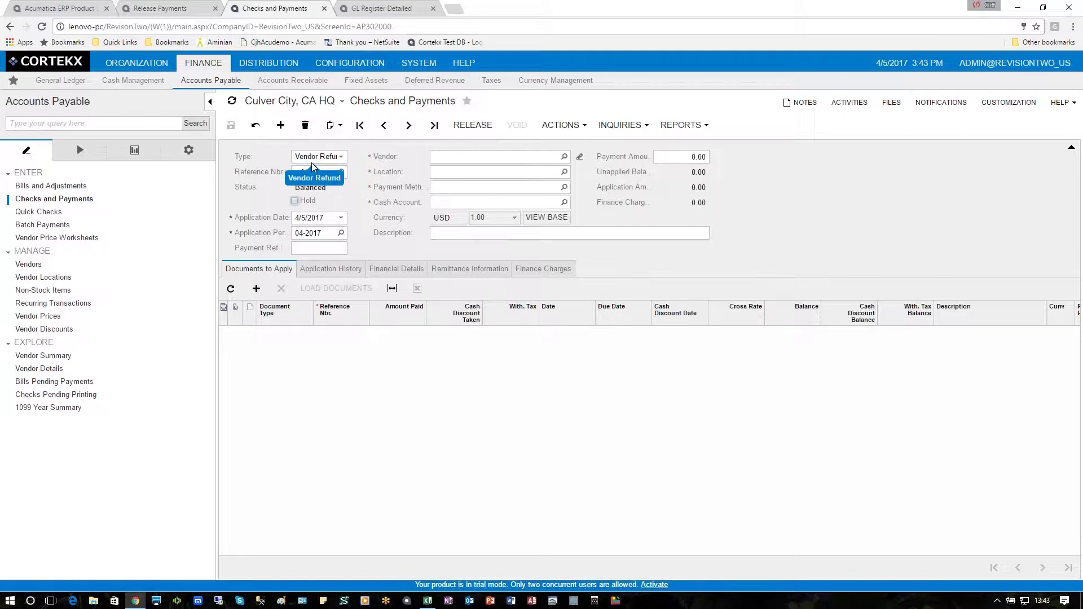
pyautogui.press('Tab')
pyautogui.press('Tab')
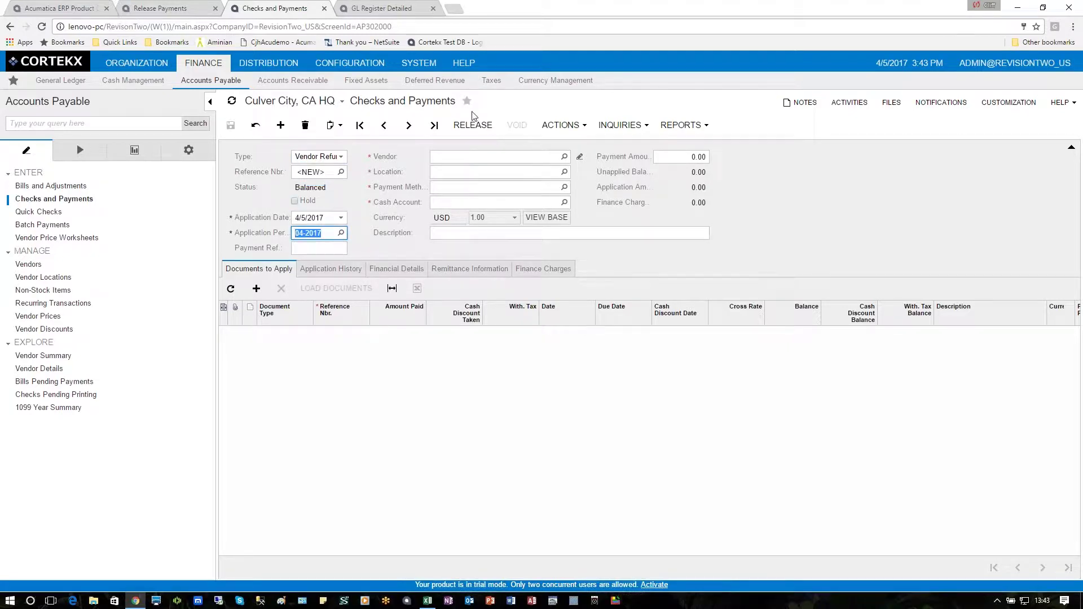
pyautogui.press('Tab')
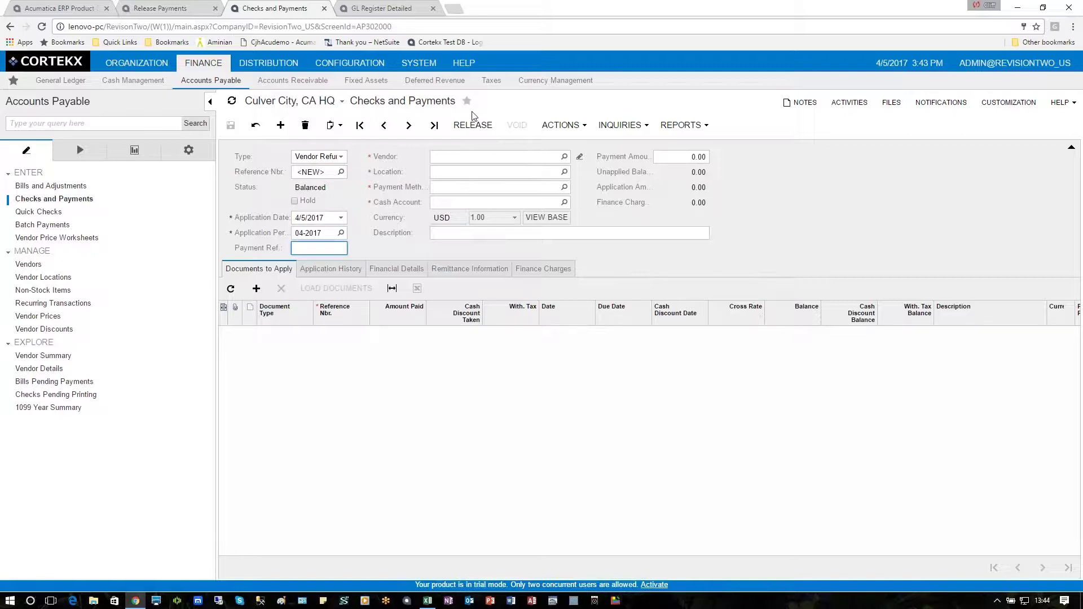
pyautogui.write('003496')
pyautogui.press('Tab')
pyautogui.write('a')
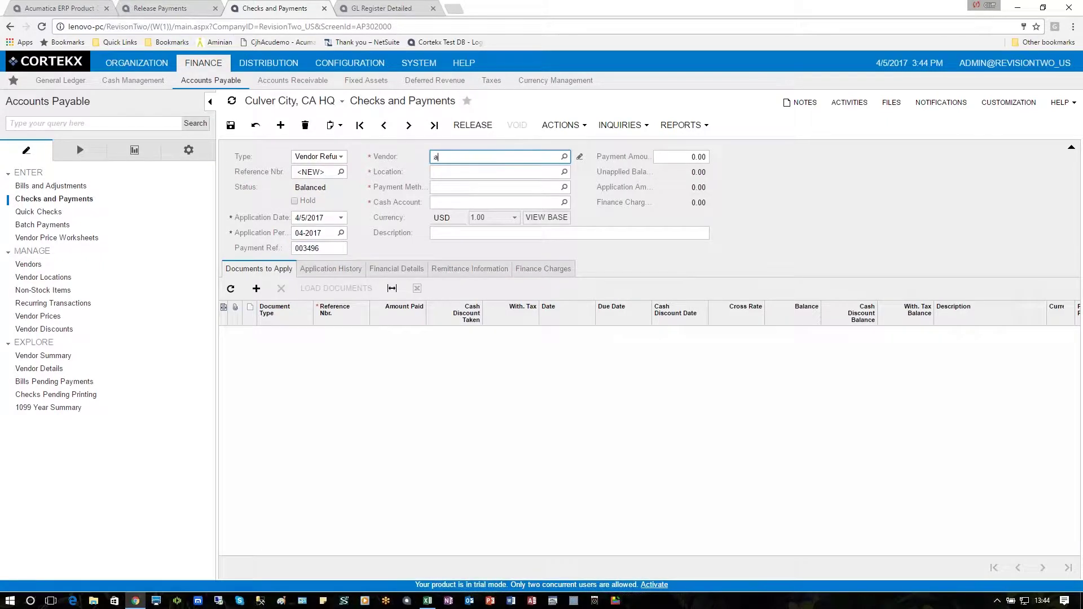
pyautogui.write('afitz')
pyautogui.press('Tab')
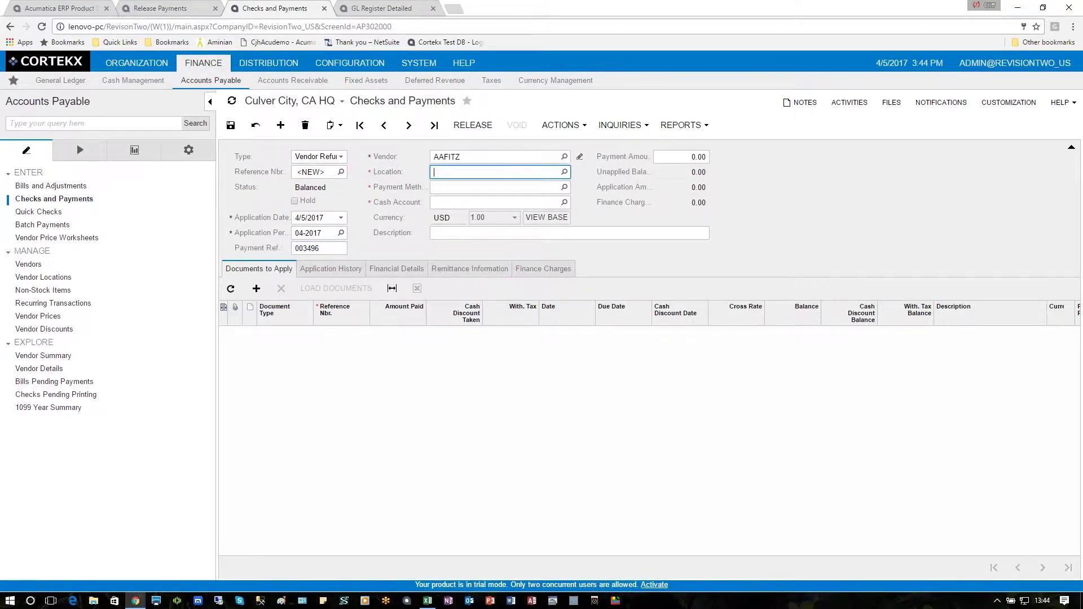
pyautogui.press('Tab')
pyautogui.press('Tab')
pyautogui.press('Tab')
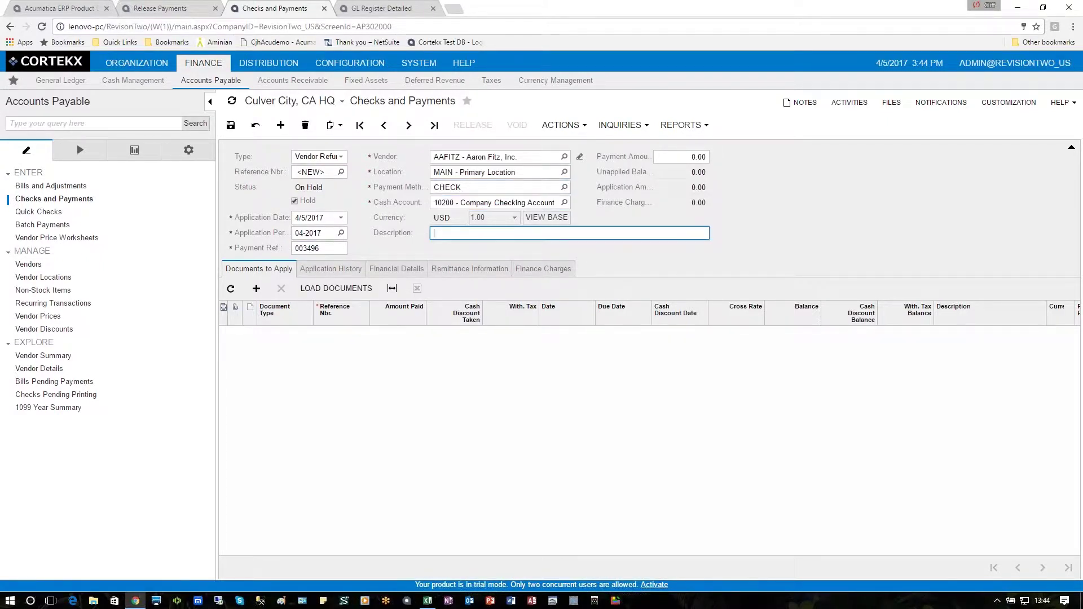
# - Add a debit adjustment line applying 000604 for 1,000.00 to the refund
pyautogui.press('Tab')
pyautogui.press('Tab')
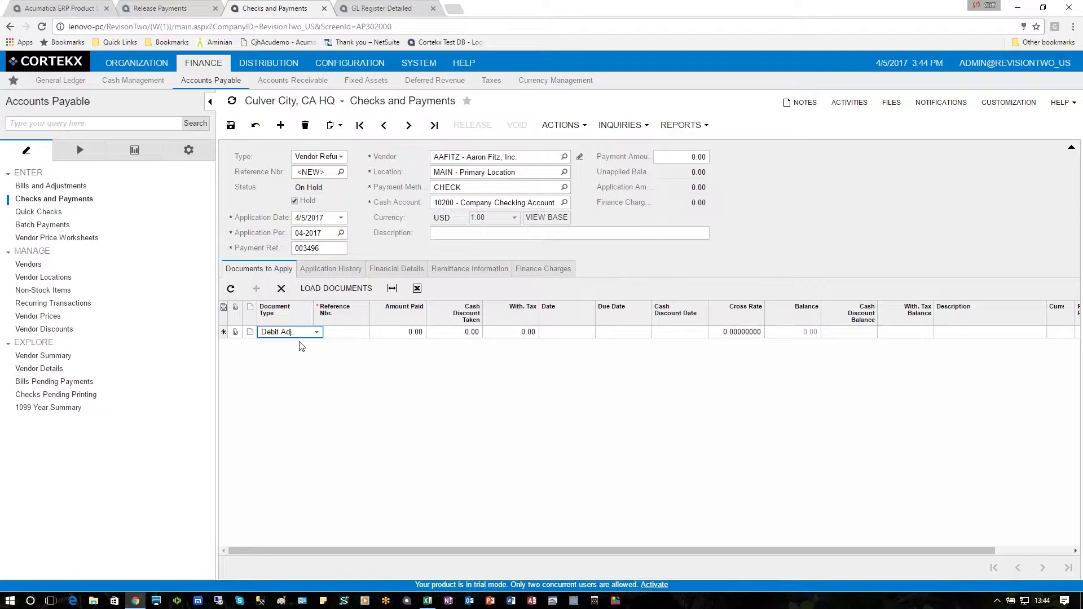
pyautogui.click(337, 334)
pyautogui.click(373, 332)
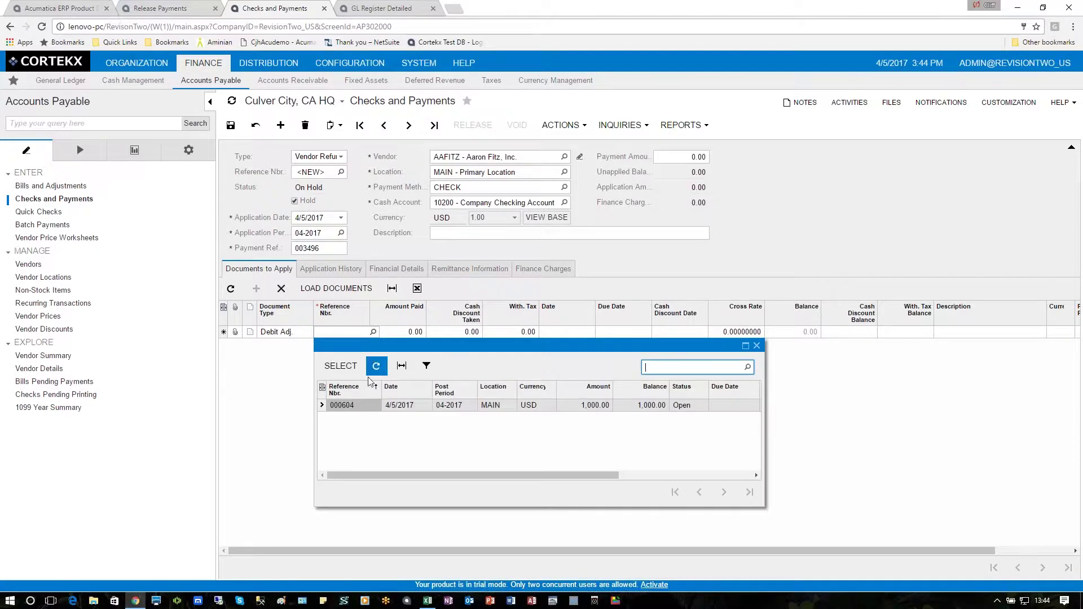
pyautogui.doubleClick(352, 410)
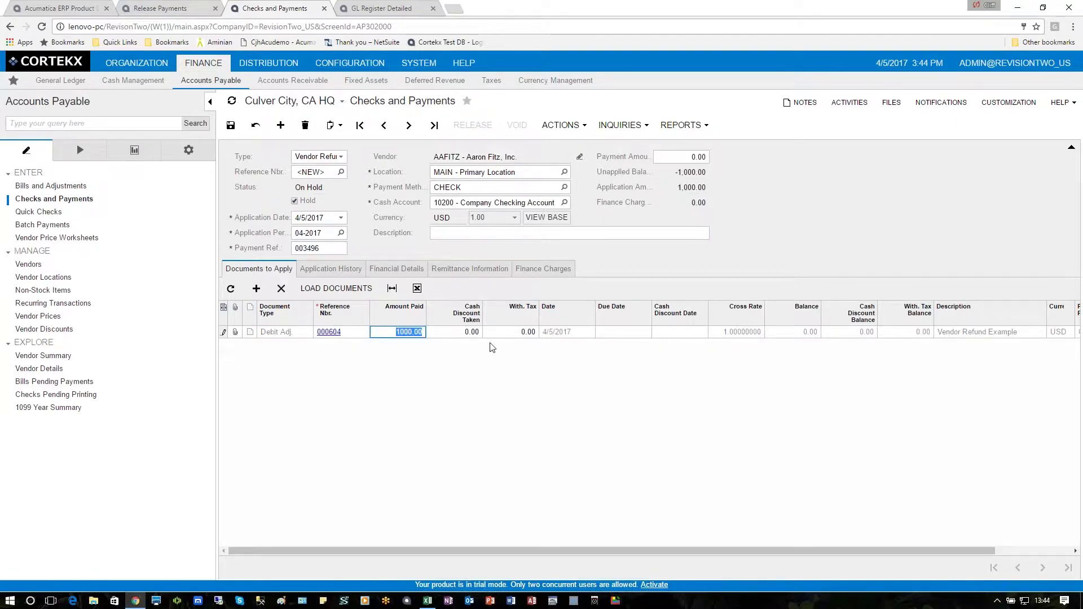
pyautogui.click(551, 125)
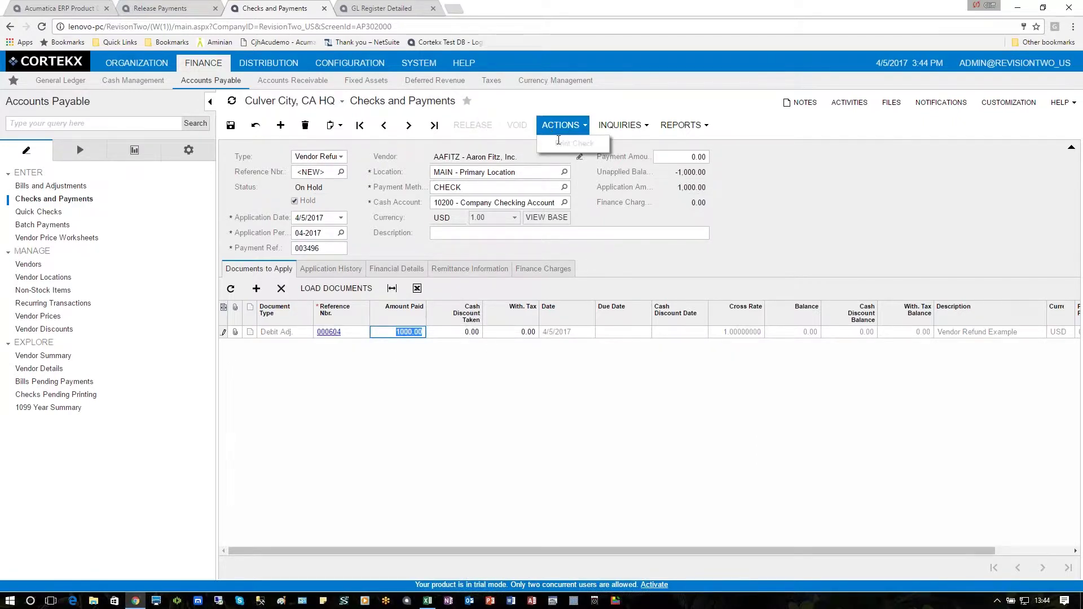
# - Take the refund off hold, correct the payment amount to 1,000.00, and release it
pyautogui.doubleClick(674, 190)
pyautogui.click(295, 202)
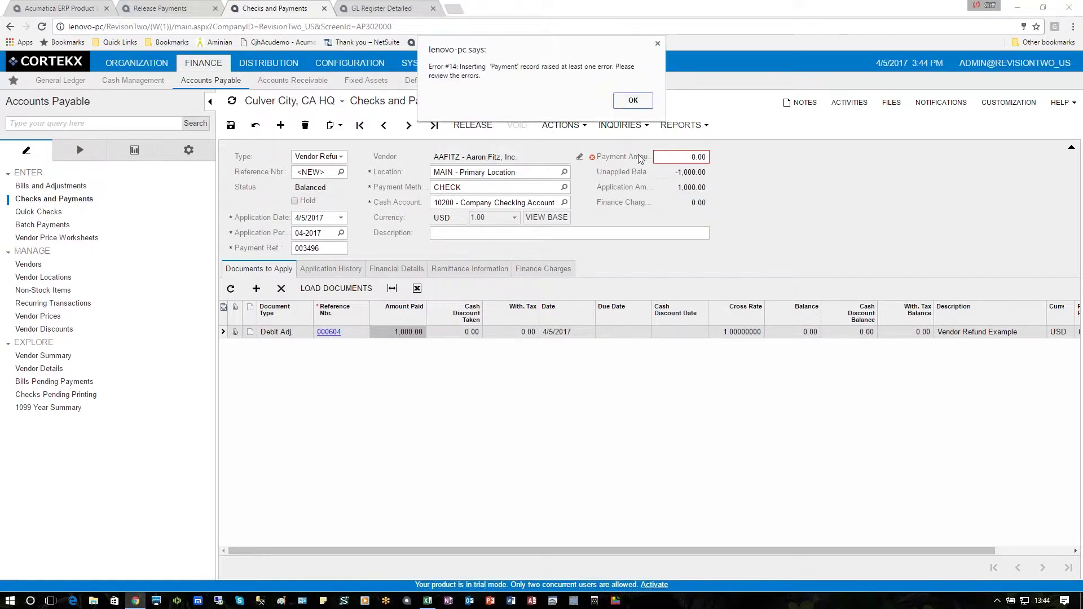
pyautogui.click(645, 104)
pyautogui.click(679, 159)
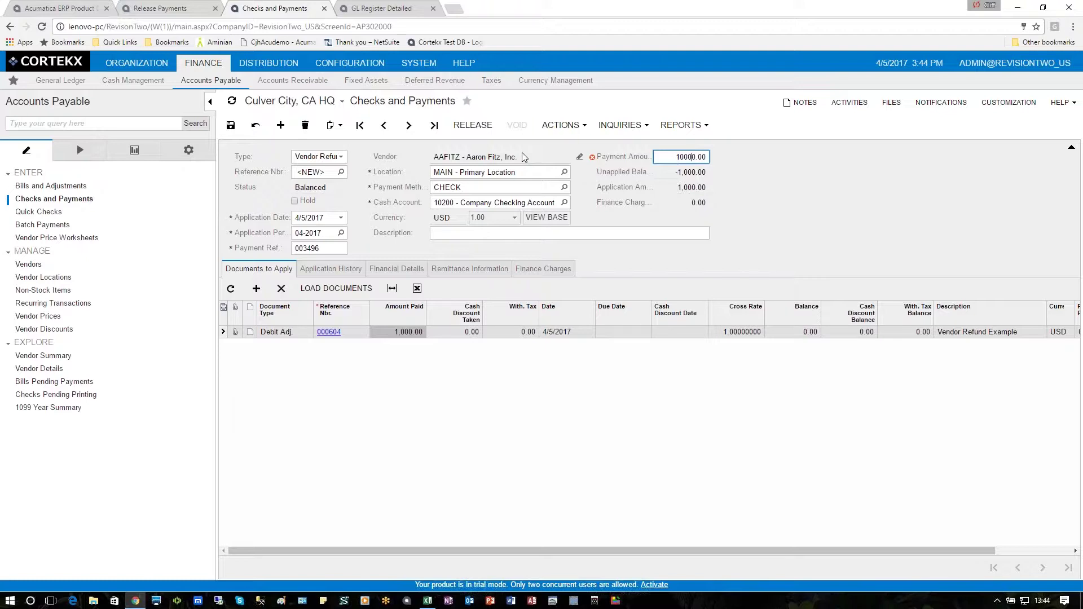
pyautogui.press('Delete')
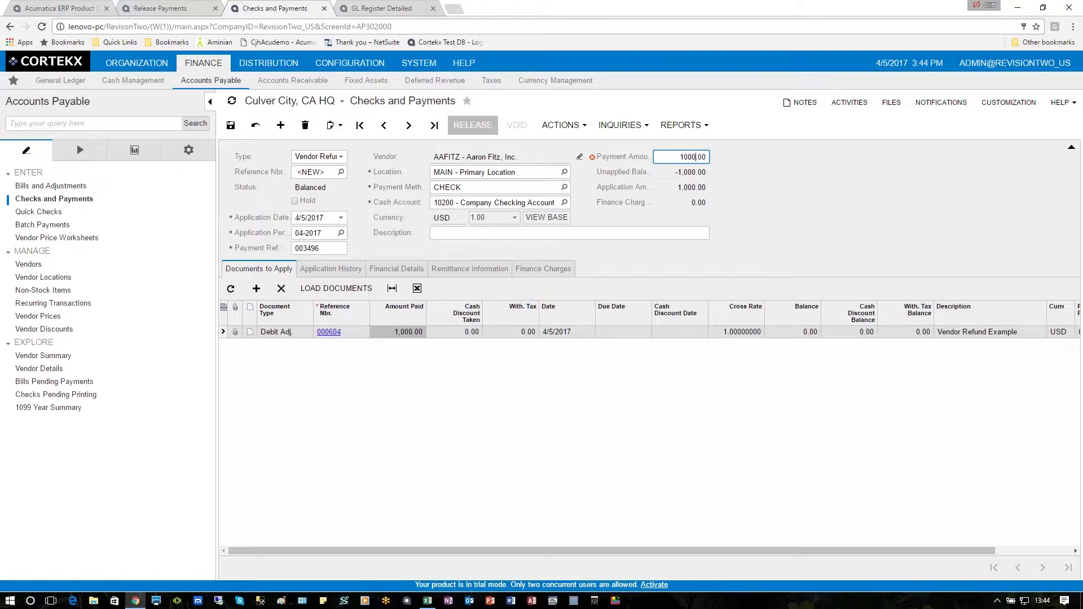
pyautogui.click(471, 127)
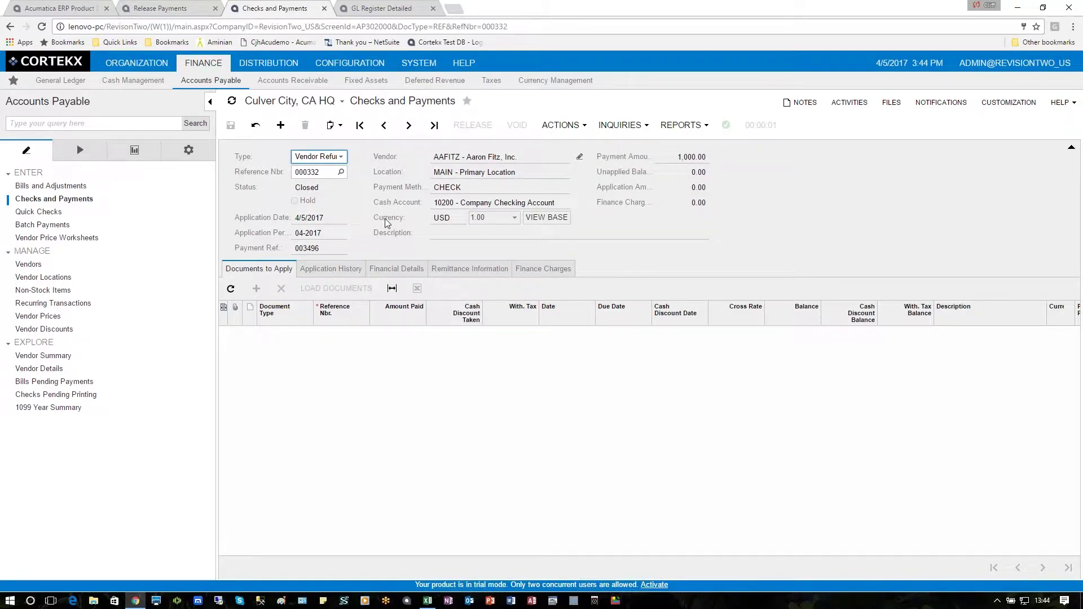
pyautogui.click(371, 9)
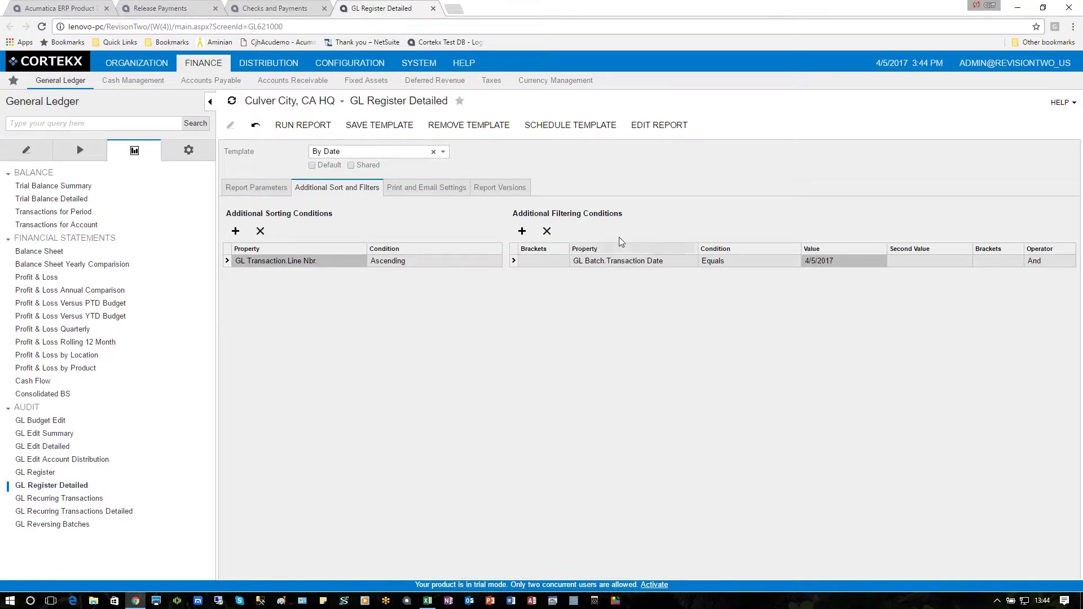
# - Run the GL Register Detailed report for batch date 4/5/2017
pyautogui.click(303, 124)
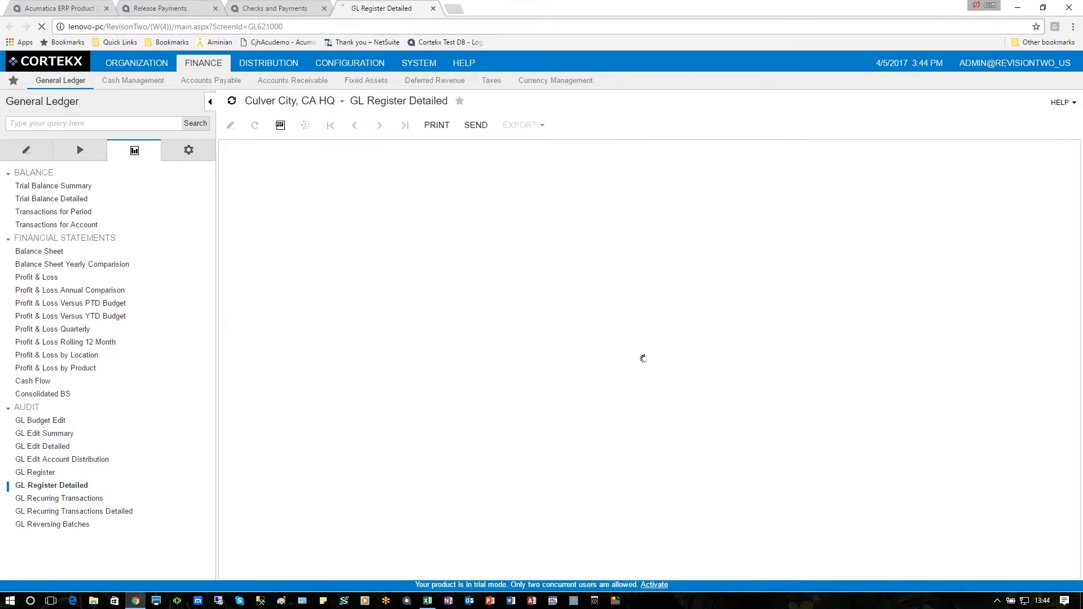